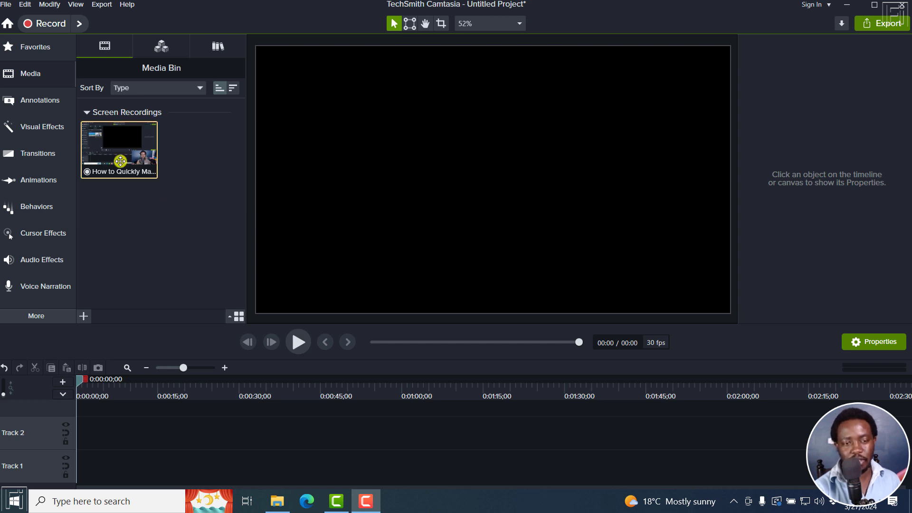
Place the screen recording at the start of the timeline and apply the Mask effect to its camera clip on Track 2
{"action": "left_click_drag", "start_coordinate": [120, 159], "coordinate": [71, 433]}
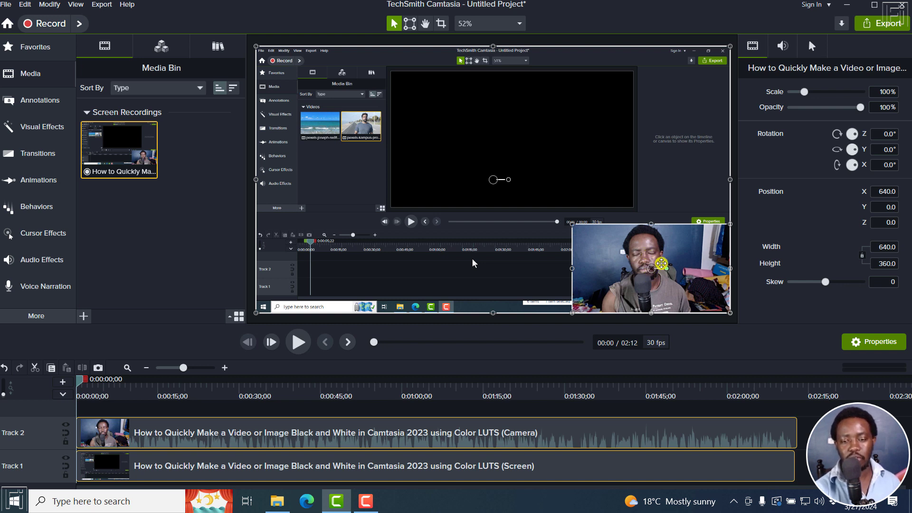
{"action": "left_click", "coordinate": [750, 412]}
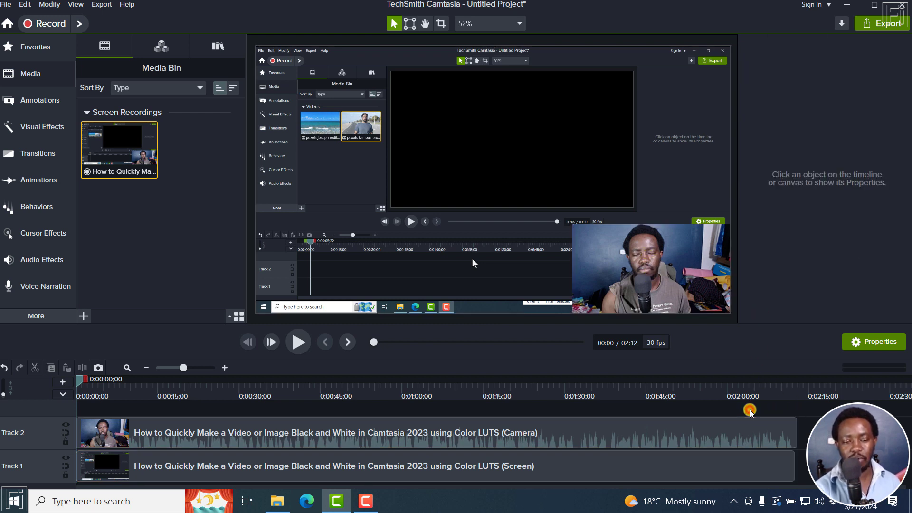
{"action": "left_click", "coordinate": [43, 128]}
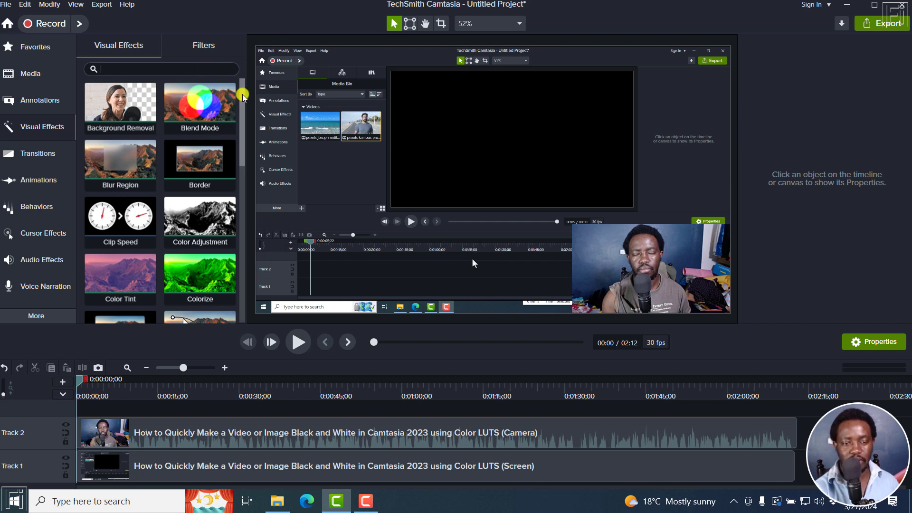
{"action": "left_click_drag", "start_coordinate": [243, 94], "coordinate": [249, 213]}
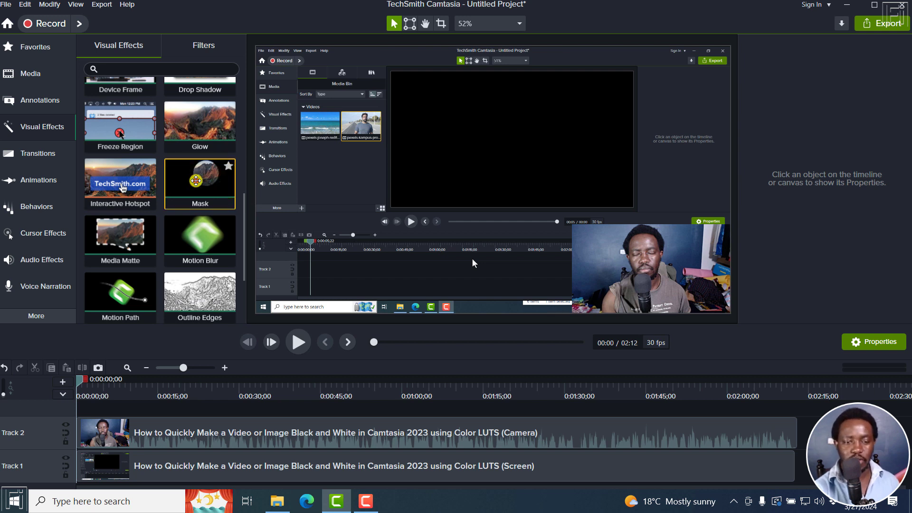
{"action": "left_click_drag", "start_coordinate": [232, 194], "coordinate": [196, 432]}
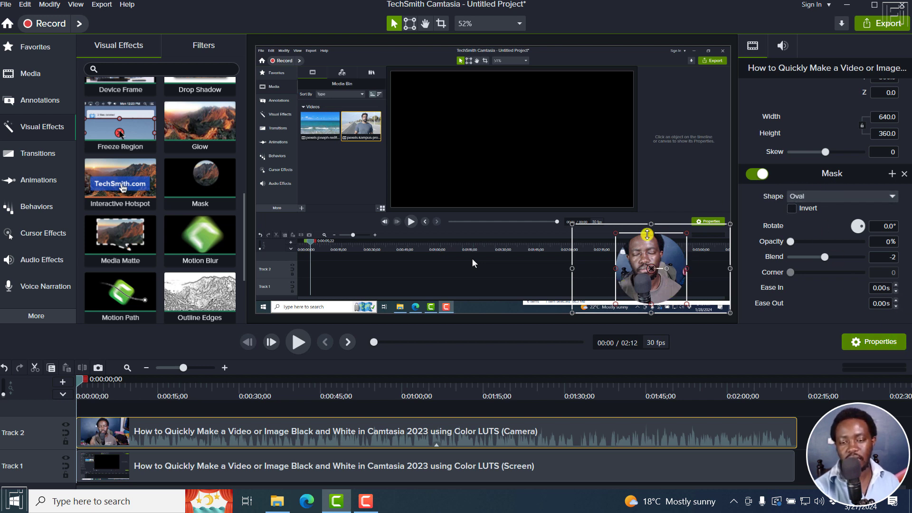
Change the camera clip's mask shape to Rectangle and shift the mask slightly up and left over the speaker
{"action": "left_click", "coordinate": [897, 199]}
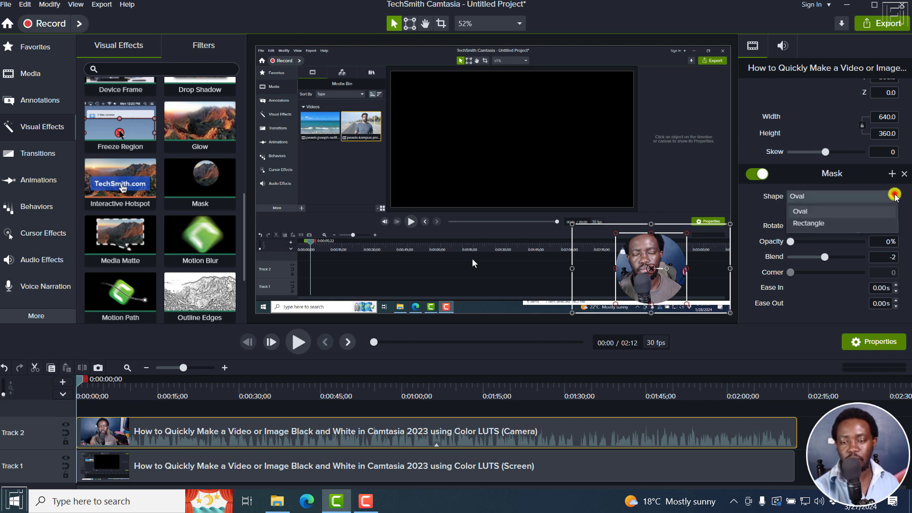
{"action": "left_click", "coordinate": [806, 224]}
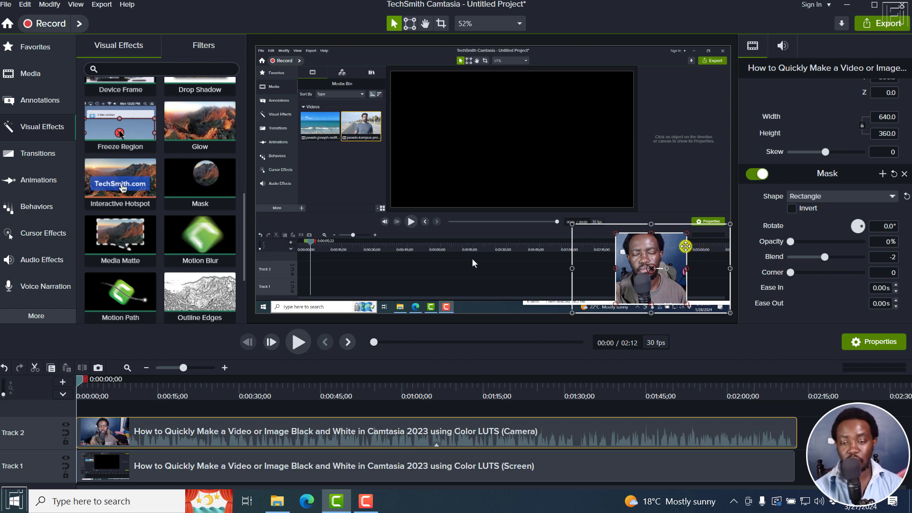
{"action": "left_click", "coordinate": [651, 269]}
{"action": "left_click_drag", "start_coordinate": [648, 269], "coordinate": [645, 266]}
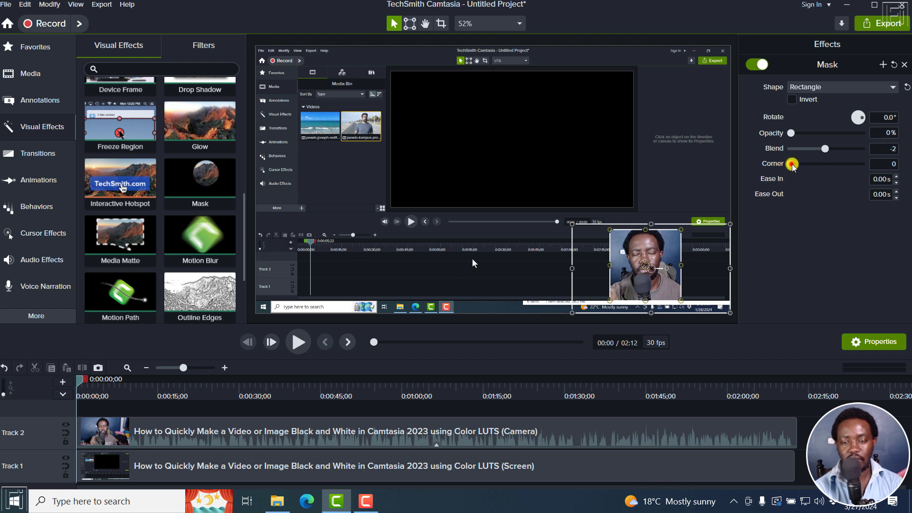
Round the rectangular mask's corners by setting its Corner value to 121, and deselect the clip
{"action": "left_click_drag", "start_coordinate": [797, 164], "coordinate": [816, 163]}
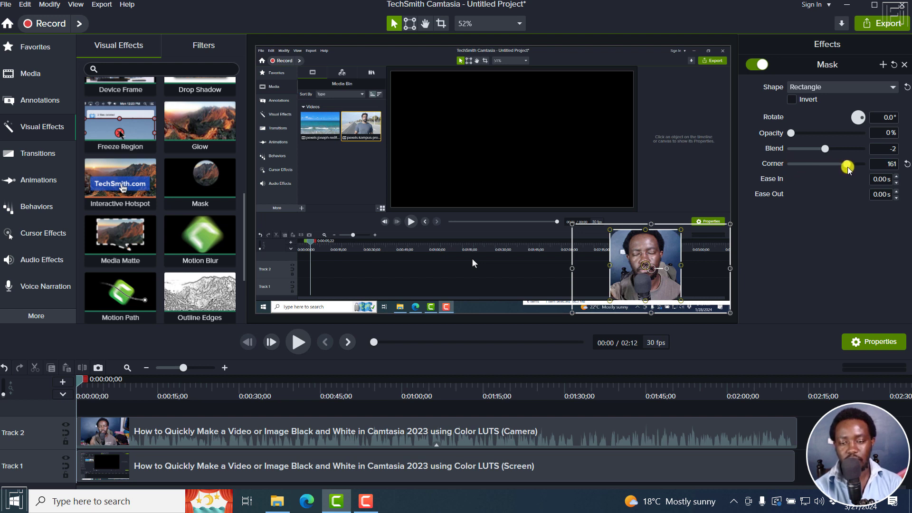
{"action": "left_click_drag", "start_coordinate": [847, 167], "coordinate": [833, 166]}
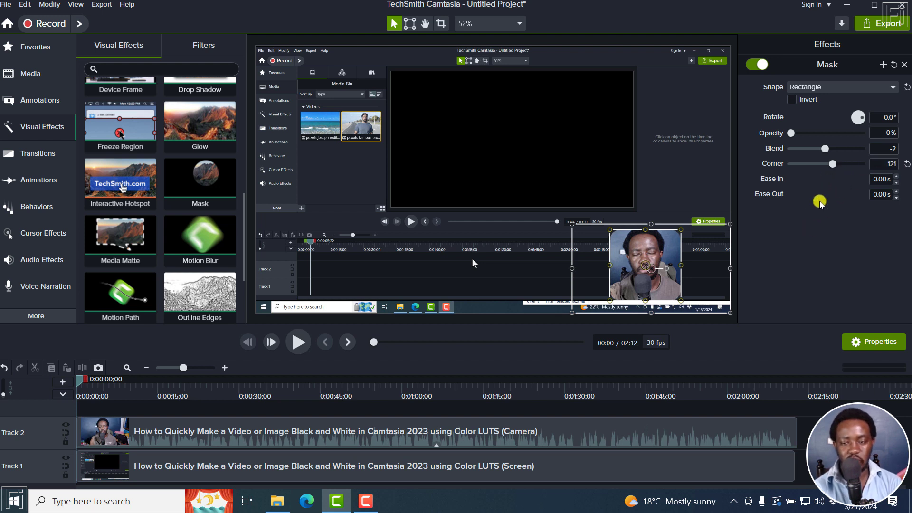
{"action": "left_click", "coordinate": [796, 255]}
{"action": "left_click", "coordinate": [502, 412]}
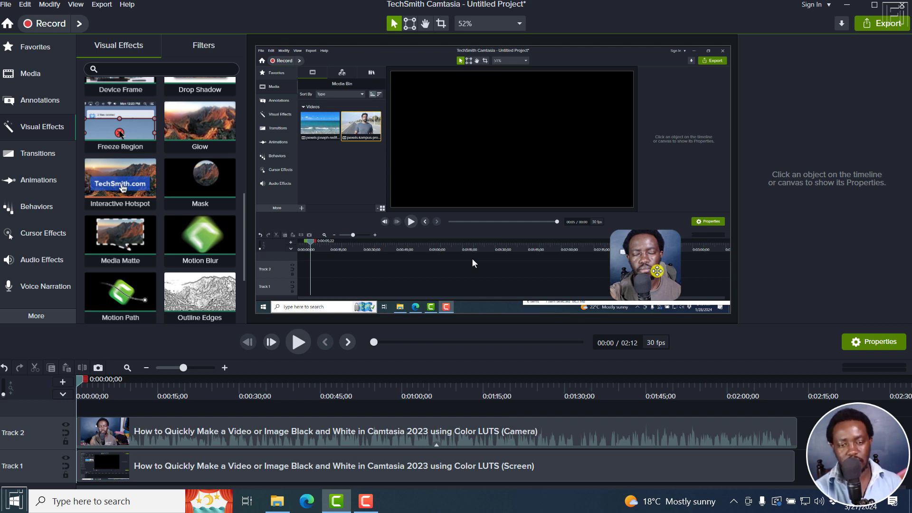
Apply the Border visual effect to the camera clip on Track 2
{"action": "left_click", "coordinate": [53, 130]}
{"action": "left_click", "coordinate": [53, 129]}
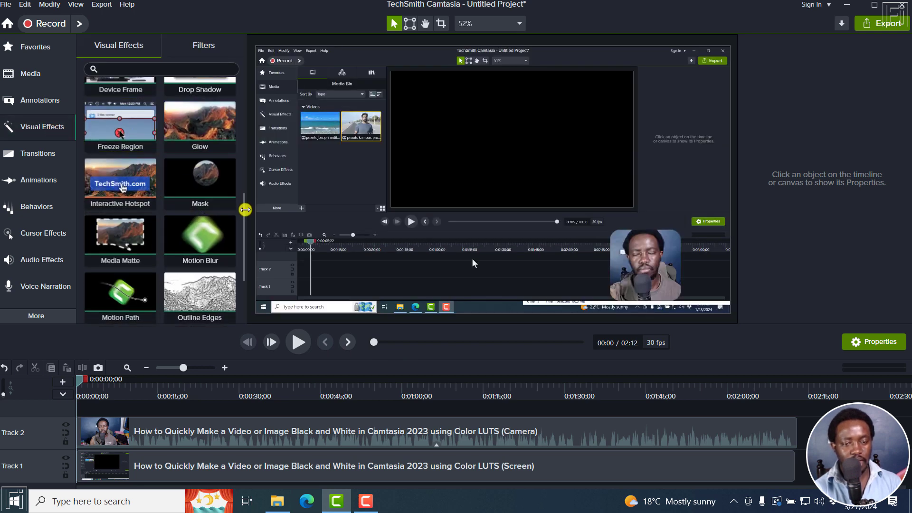
{"action": "left_click_drag", "start_coordinate": [242, 211], "coordinate": [246, 109]}
{"action": "left_click_drag", "start_coordinate": [185, 151], "coordinate": [232, 421]}
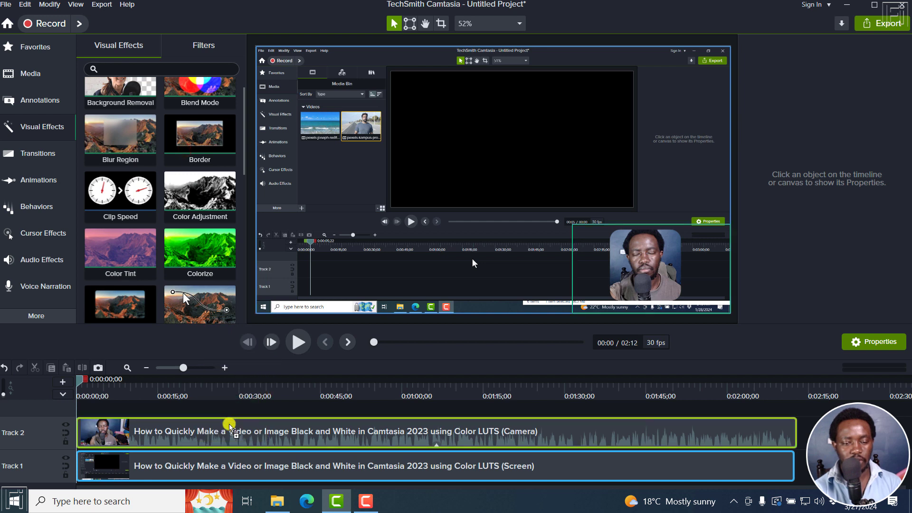
{"action": "left_click", "coordinate": [325, 410]}
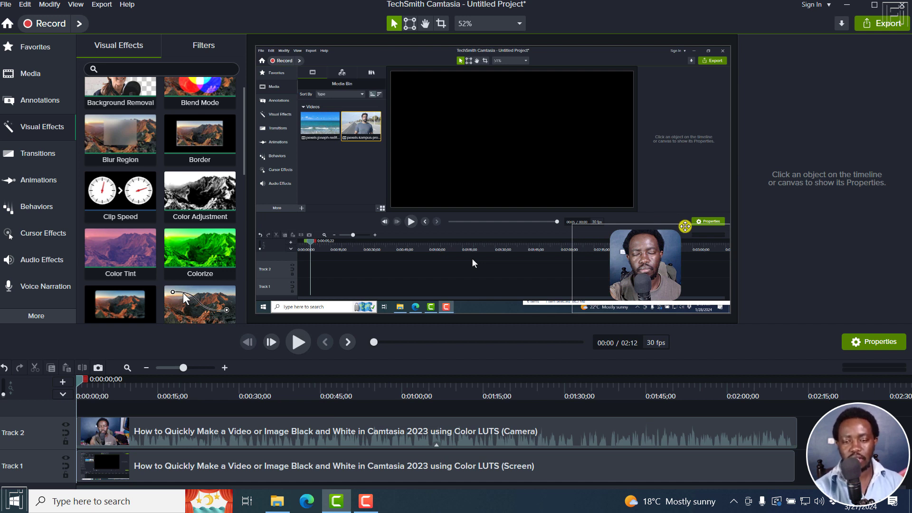
Enable Use Alpha for the camera clip's border and set its thickness to 18
{"action": "left_click", "coordinate": [310, 433]}
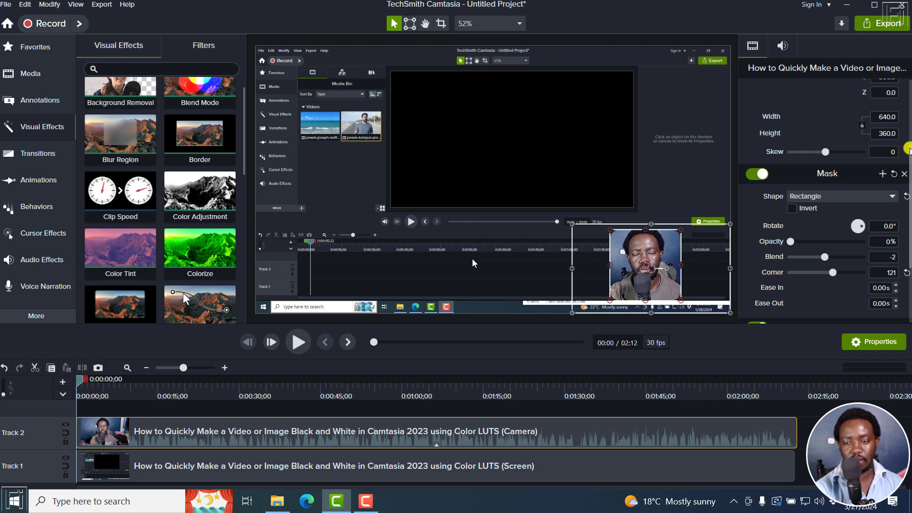
{"action": "left_click_drag", "start_coordinate": [908, 150], "coordinate": [908, 212]}
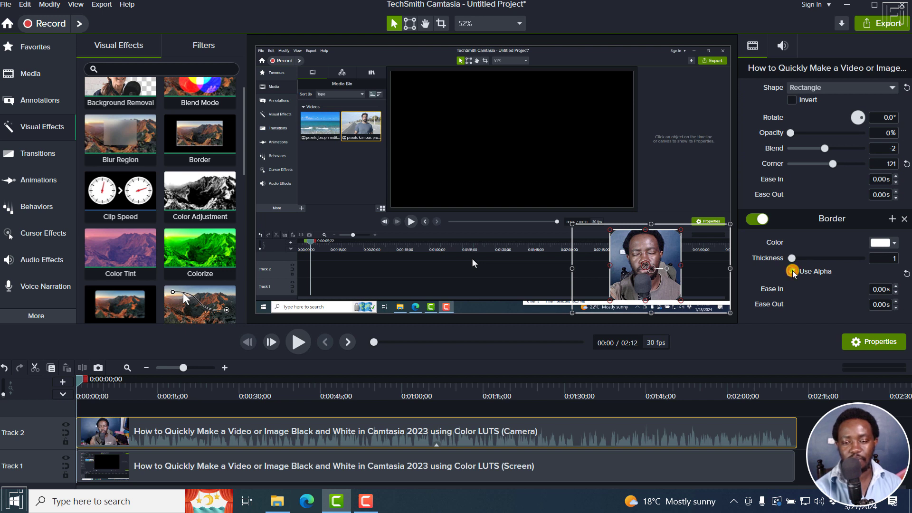
{"action": "left_click", "coordinate": [792, 272]}
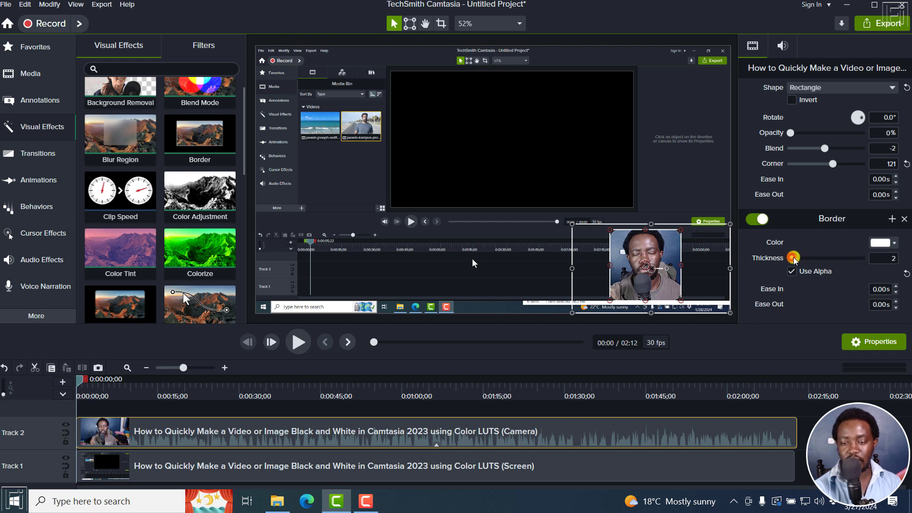
{"action": "left_click_drag", "start_coordinate": [793, 257], "coordinate": [815, 257]}
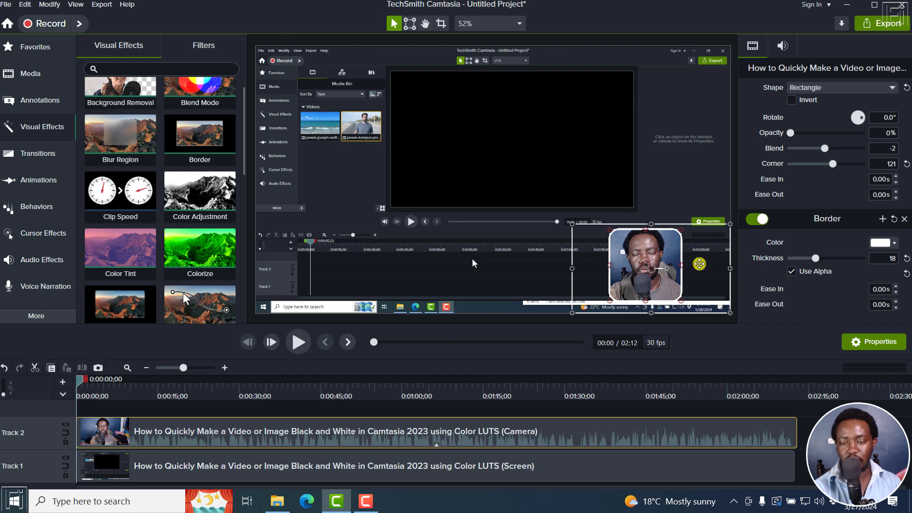
Change the camera clip's border colour to a strong magenta pink
{"action": "left_click", "coordinate": [883, 243]}
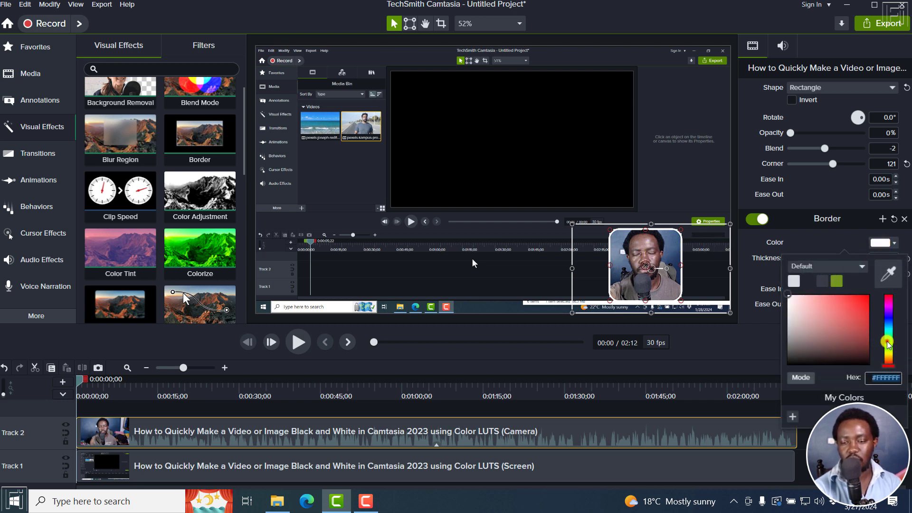
{"action": "left_click_drag", "start_coordinate": [889, 346], "coordinate": [888, 303]}
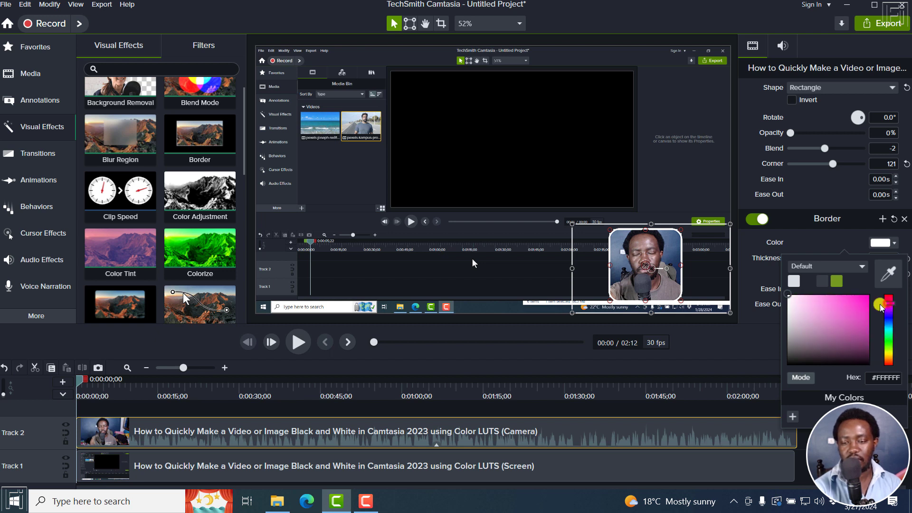
{"action": "left_click", "coordinate": [862, 301]}
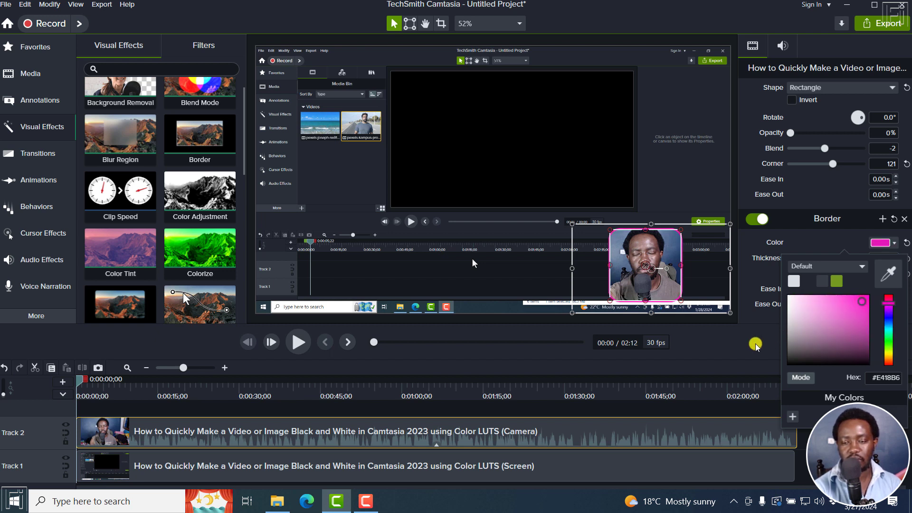
{"action": "left_click", "coordinate": [765, 399]}
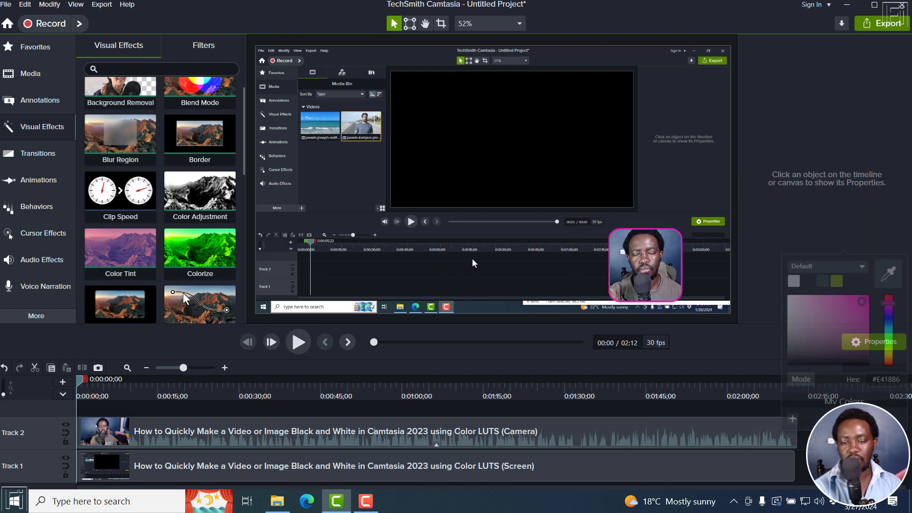
Shrink the masked camera clip and place it in the lower-left corner of the video frame
{"action": "left_click_drag", "start_coordinate": [654, 270], "coordinate": [364, 254]}
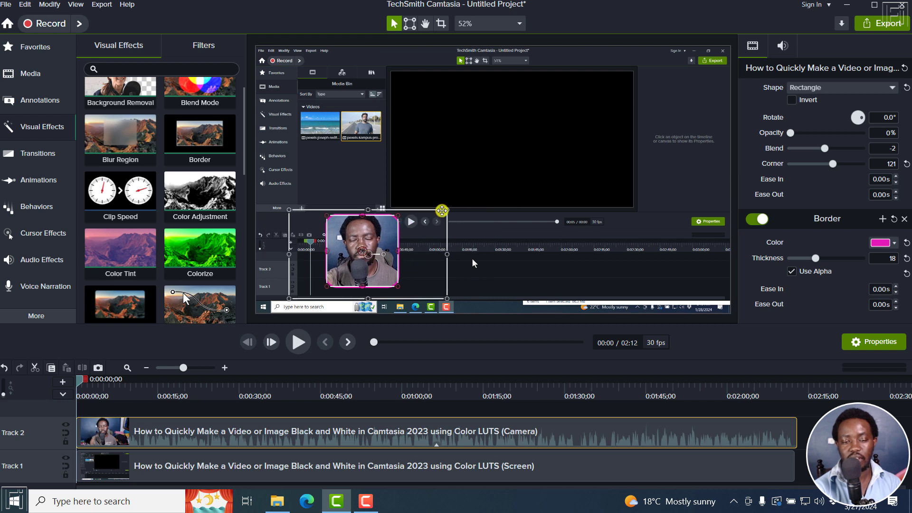
{"action": "left_click_drag", "start_coordinate": [447, 210], "coordinate": [403, 234]}
{"action": "left_click_drag", "start_coordinate": [332, 255], "coordinate": [279, 275]}
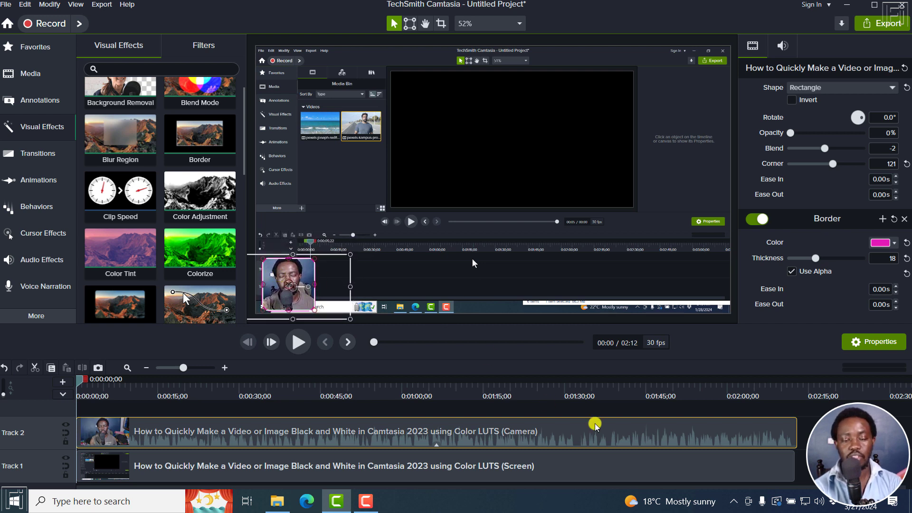
{"action": "key", "text": "Escape"}
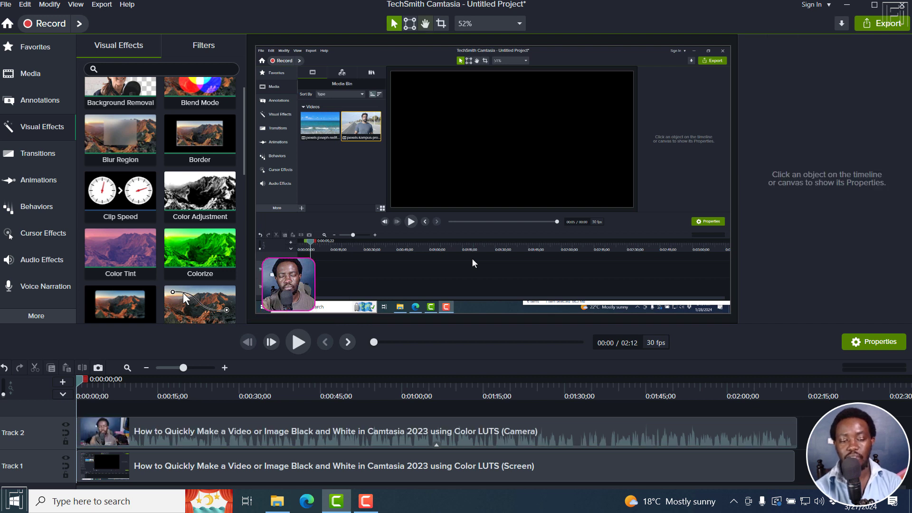
Play the first two seconds of the timeline to preview the bordered camera overlay
{"action": "key", "text": "space"}
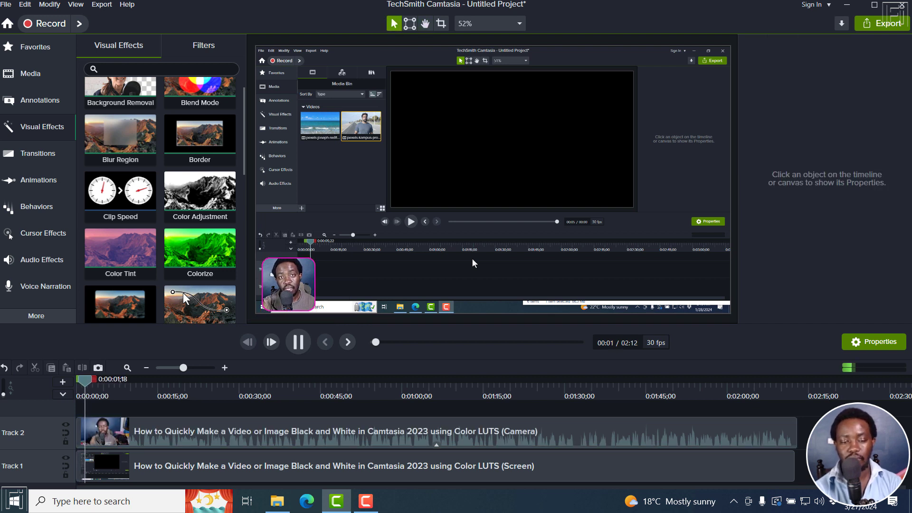
{"action": "key", "text": "space"}
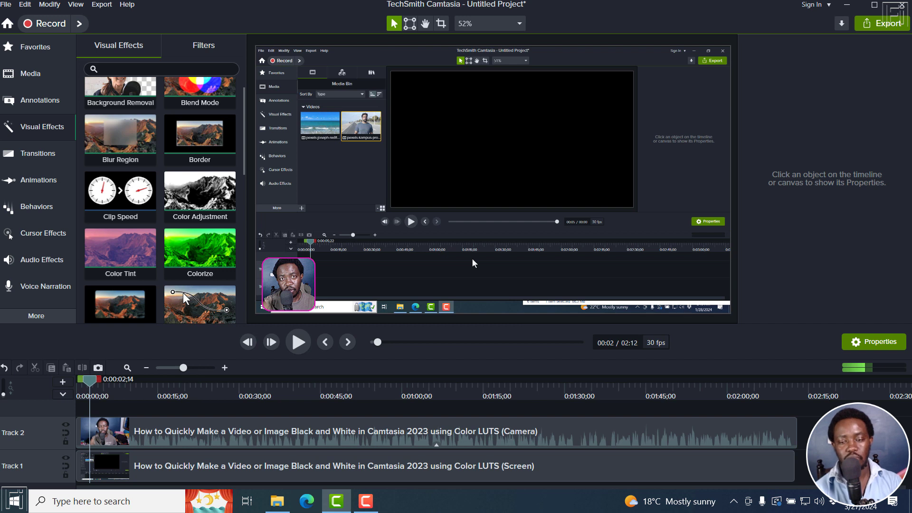